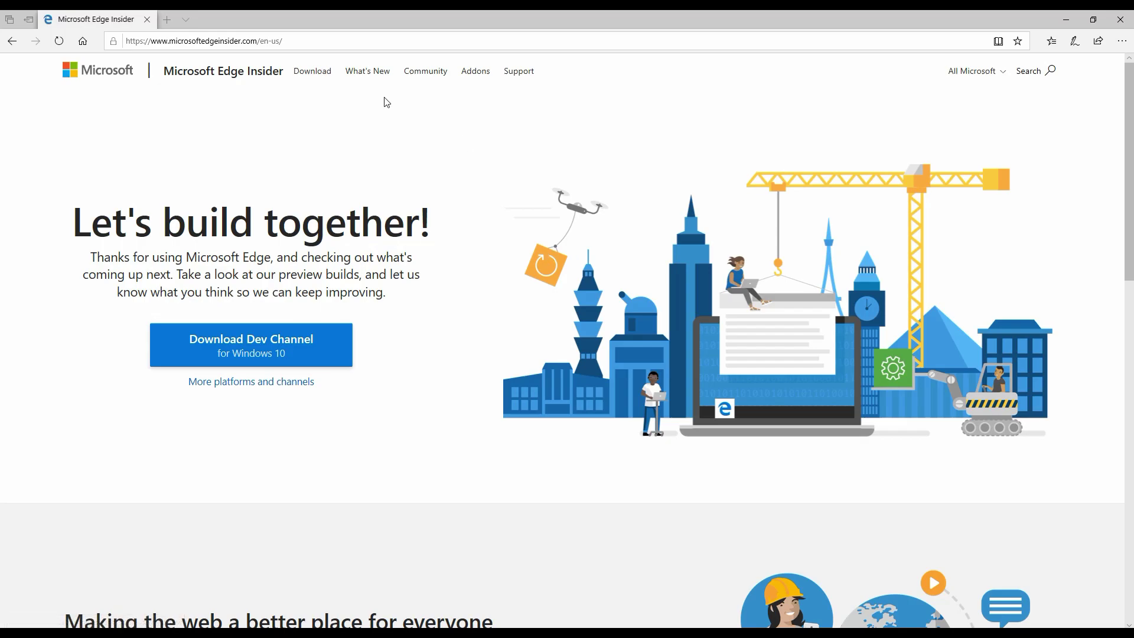
Step: Open the Insider Channels page comparing the Beta, Dev and Canary builds and skim it
left_click(317, 76)
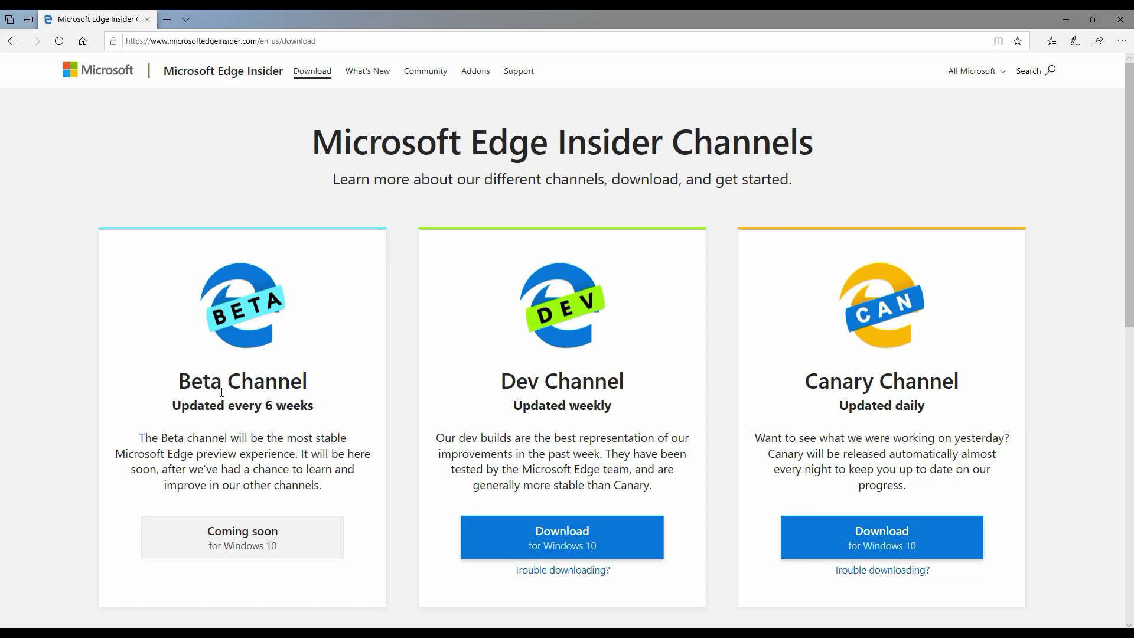
scroll(222, 392, "down", 10)
scroll(559, 456, "up", 10)
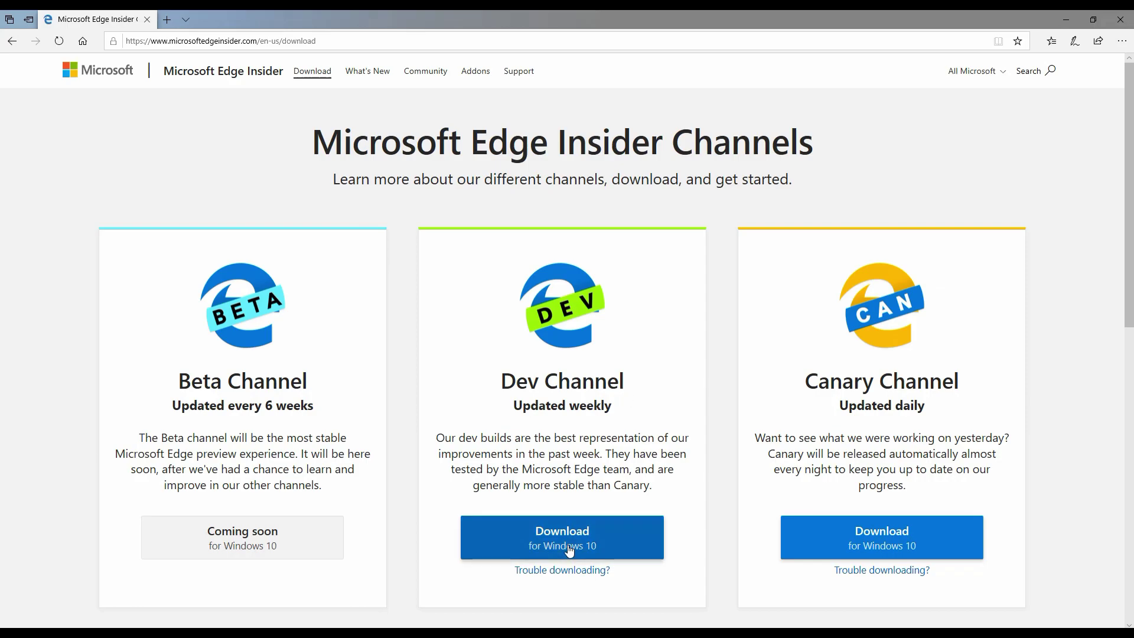
Step: Download the Dev Channel build for Windows 10, accept the license terms, and run its setup
left_click(569, 547)
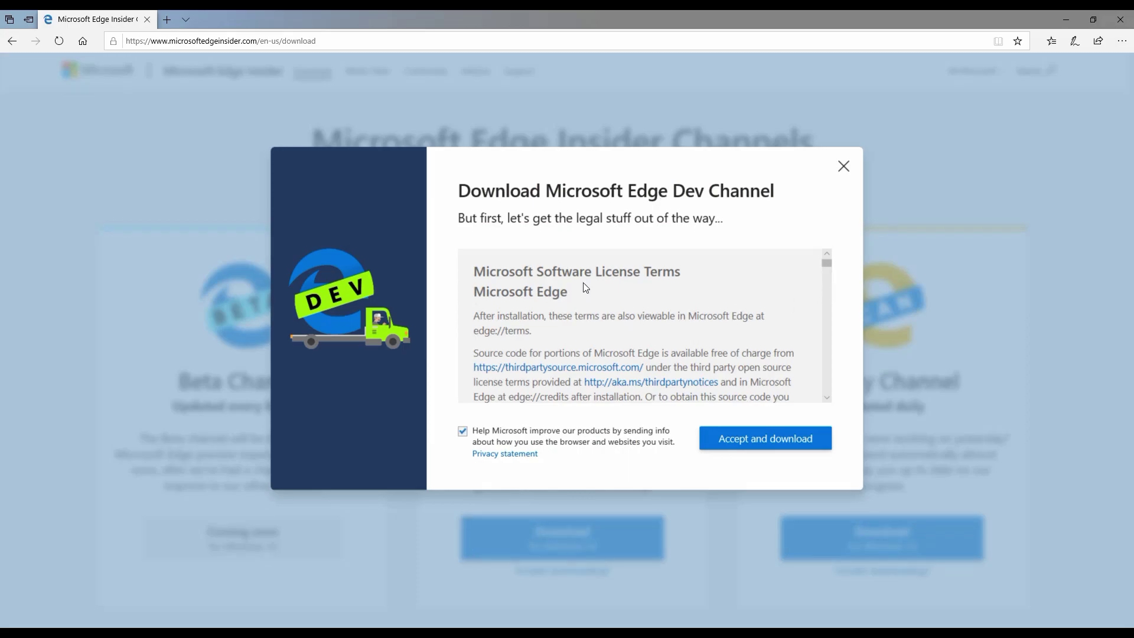
left_click(785, 444)
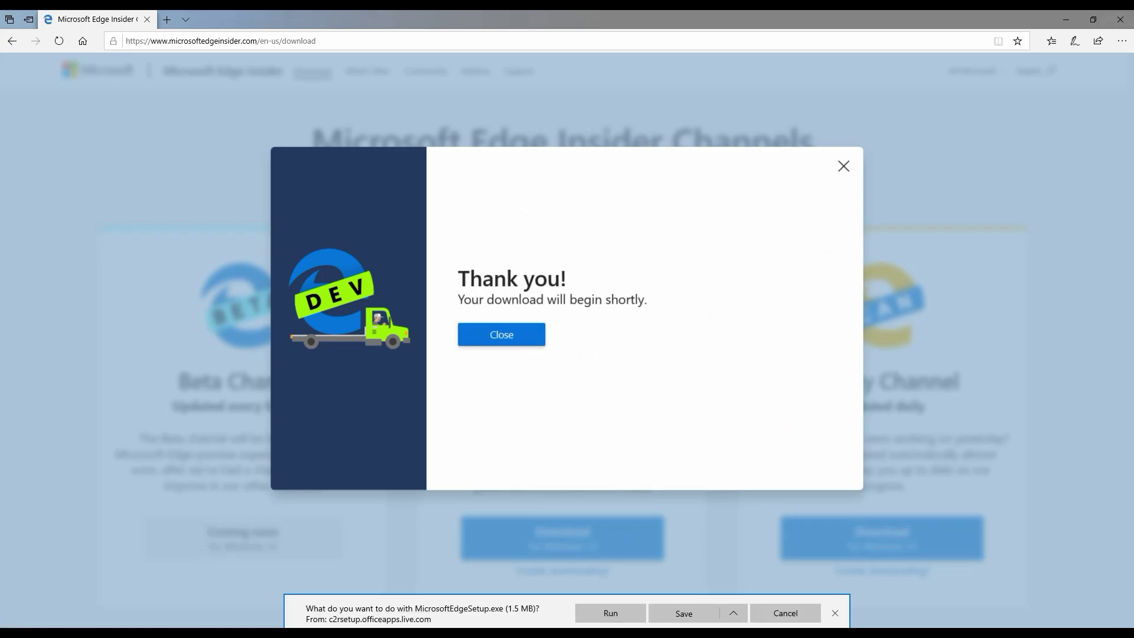
left_click(621, 614)
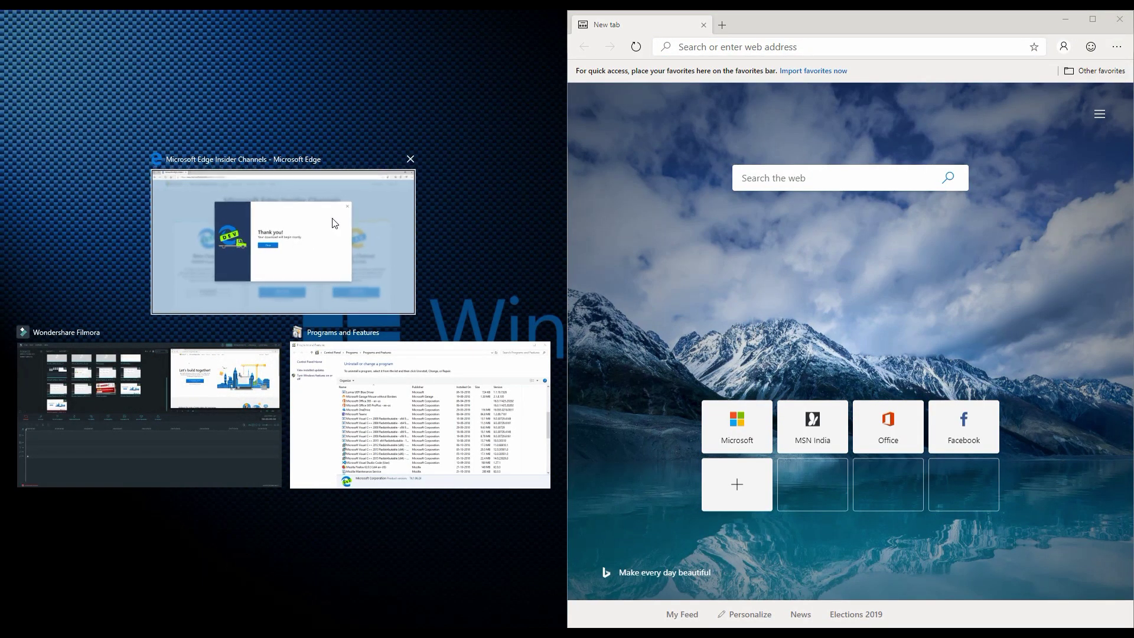
Step: Snap the windows side by side, check legacy Edge version 44.17763.1.0 (EdgeHTML 18.17763), then open Edge Dev Settings
left_click(330, 222)
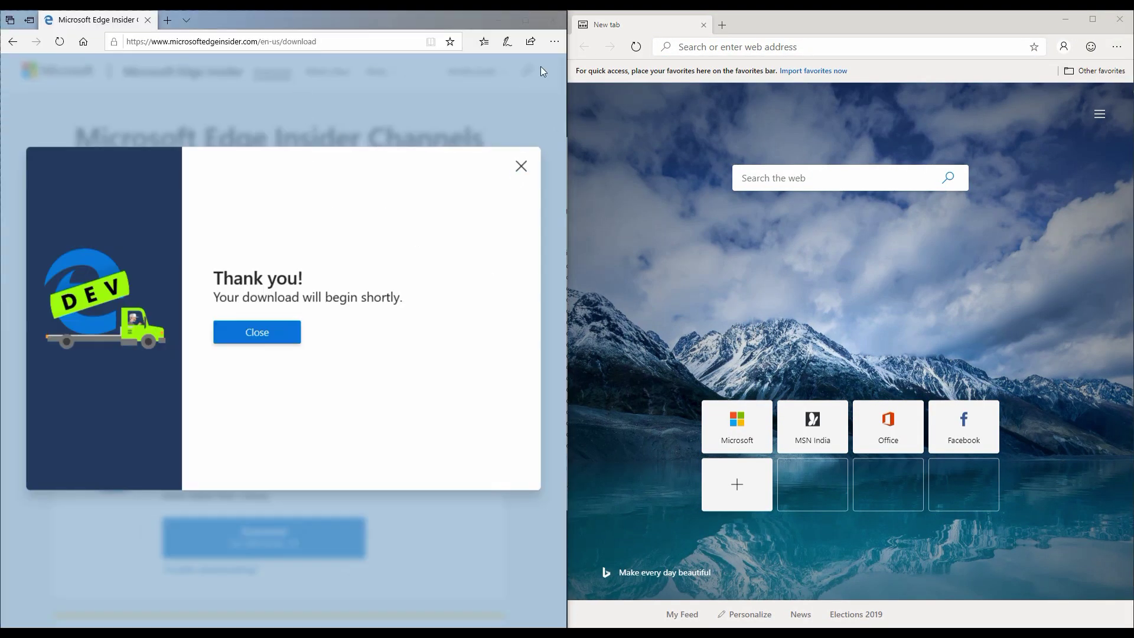
left_click(554, 41)
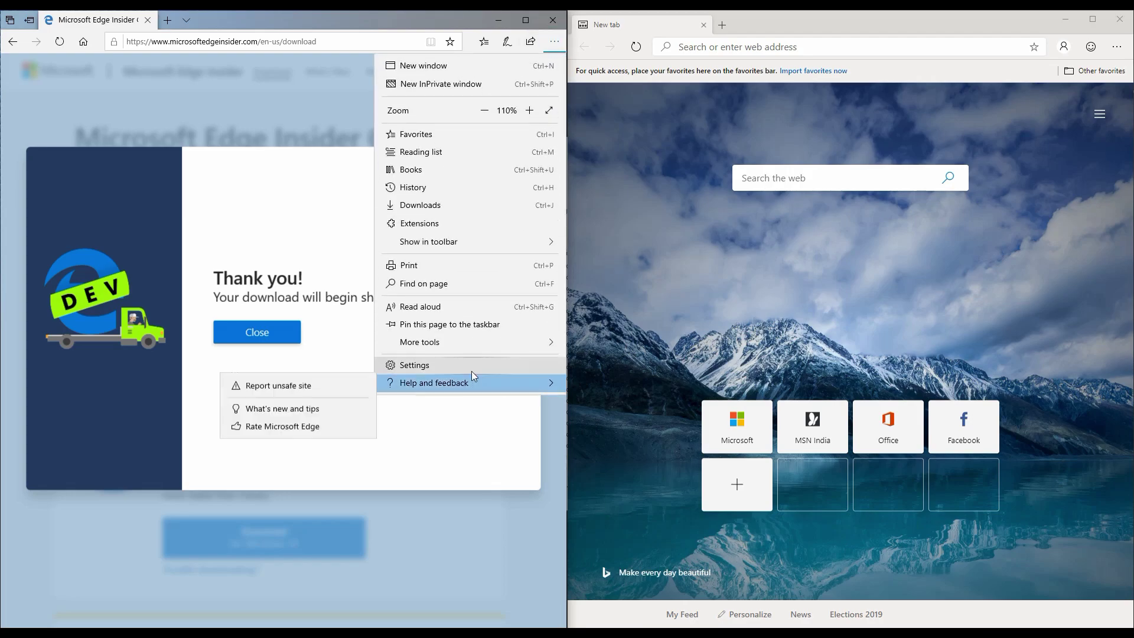
left_click(476, 364)
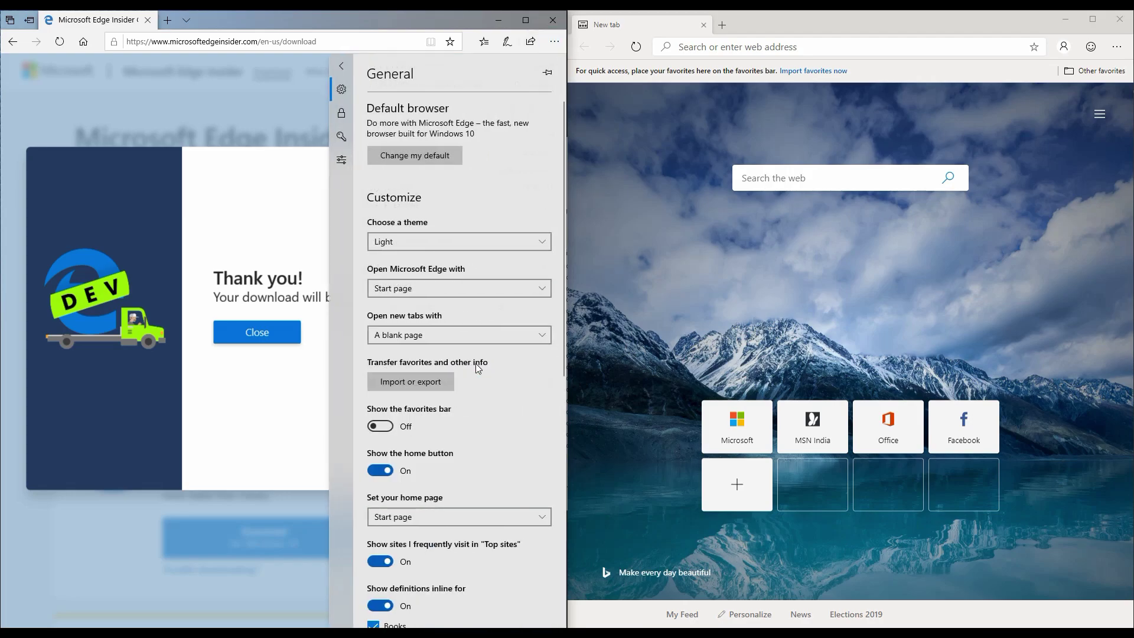
scroll(476, 363, "down", 10)
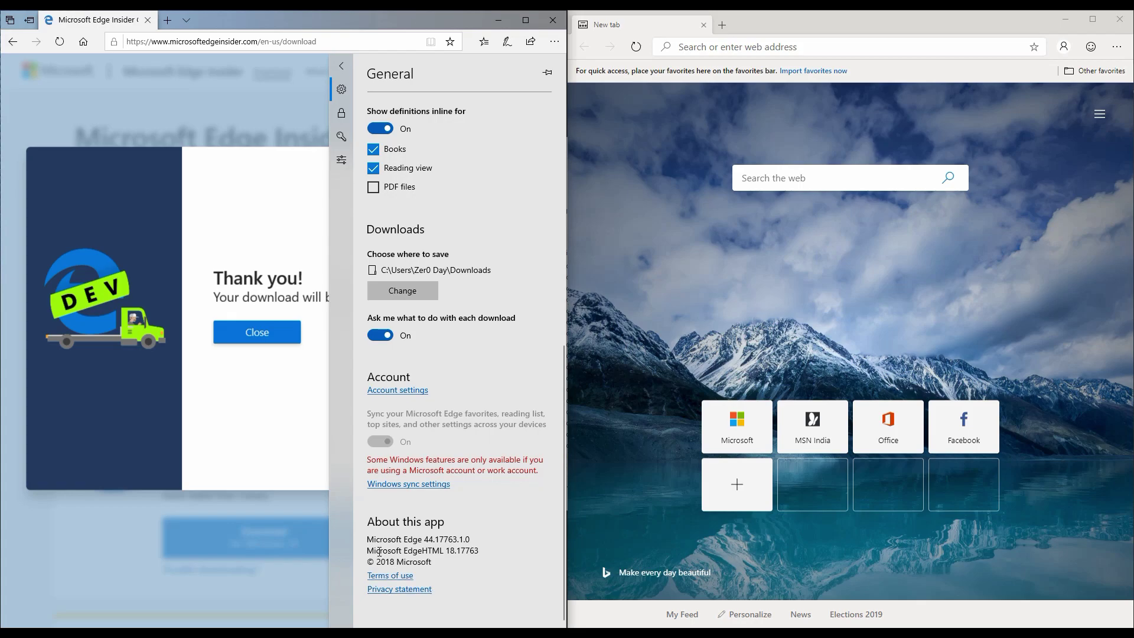
left_click_drag(382, 552, 447, 553)
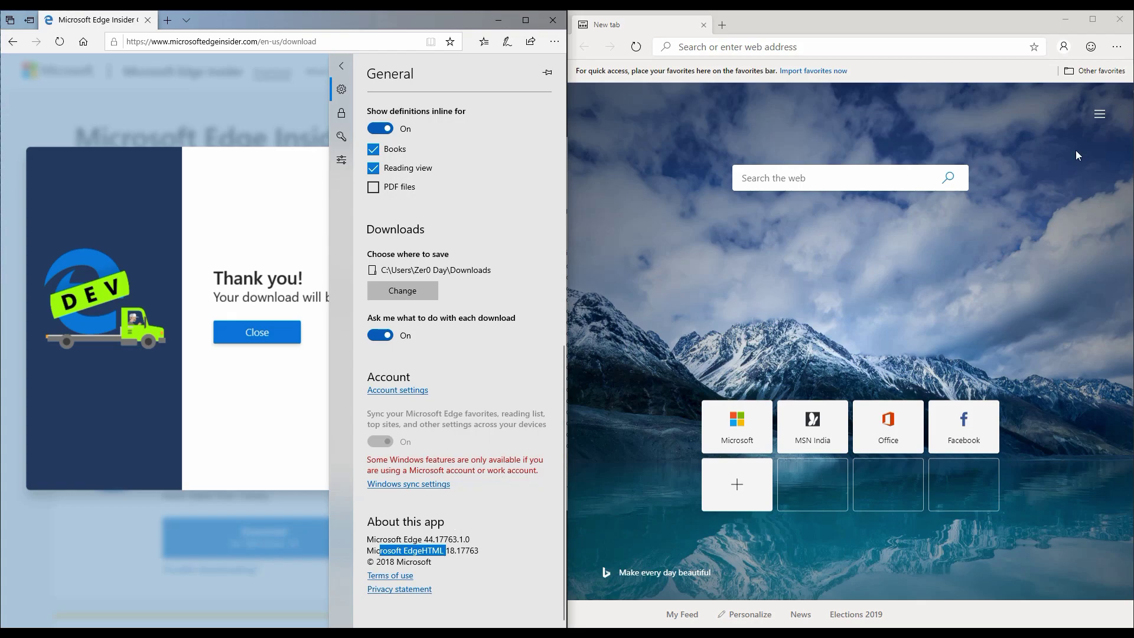
left_click(1115, 46)
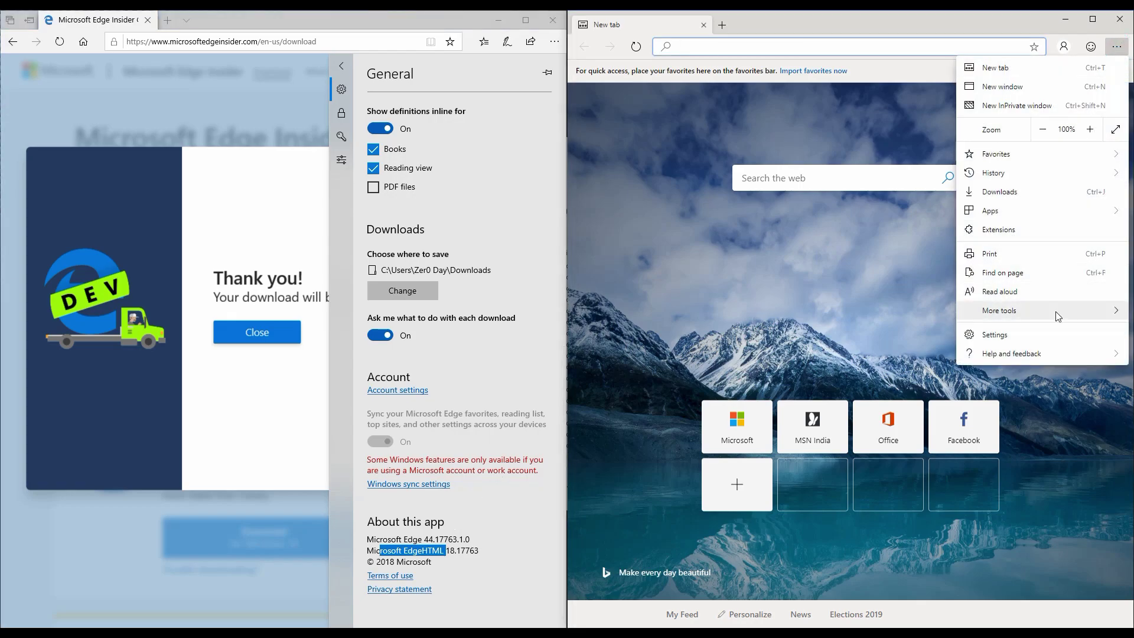
left_click(1040, 334)
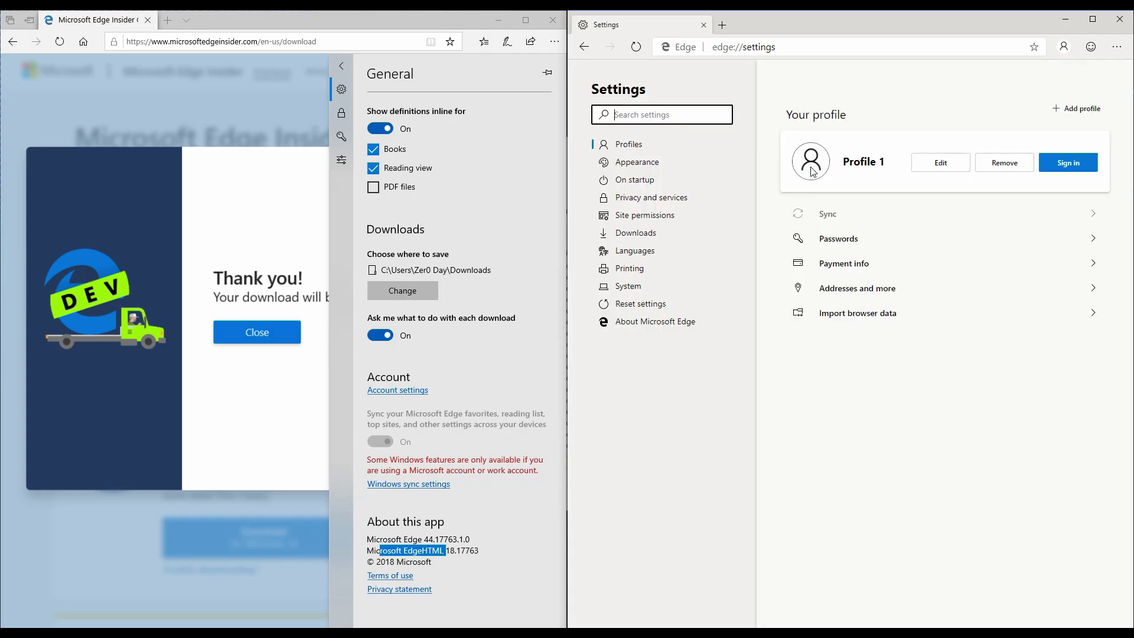
Step: Show Edge Dev's About page confirming version 74.1.96.24 dev is up to date, then maximize the window
left_click(678, 326)
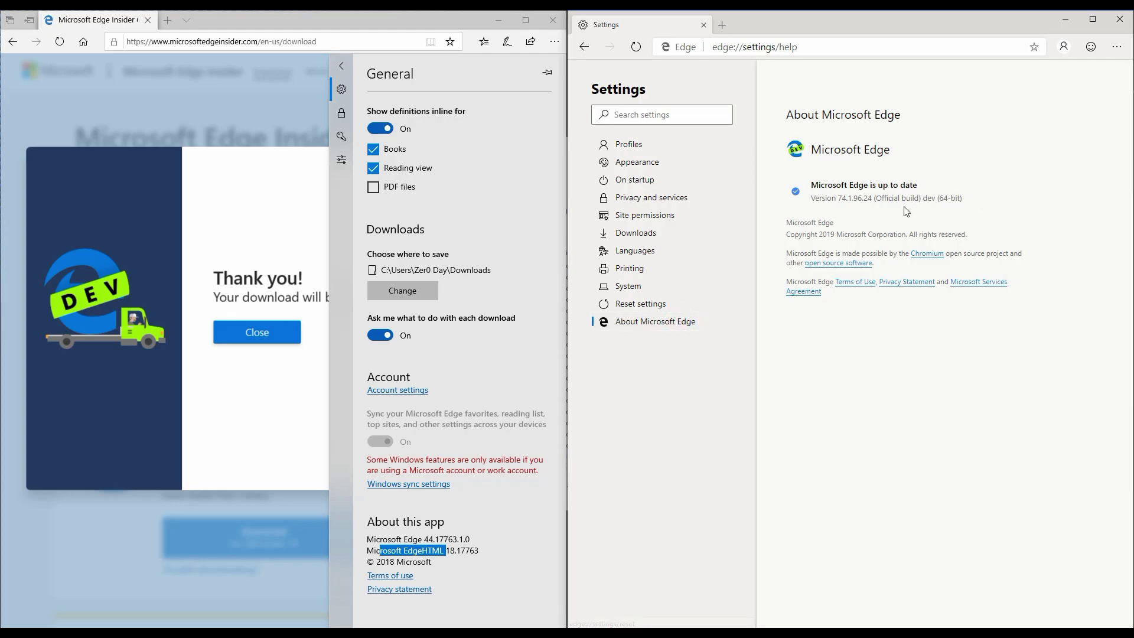
left_click_drag(1023, 253, 903, 257)
left_click(1051, 202)
left_click(1092, 19)
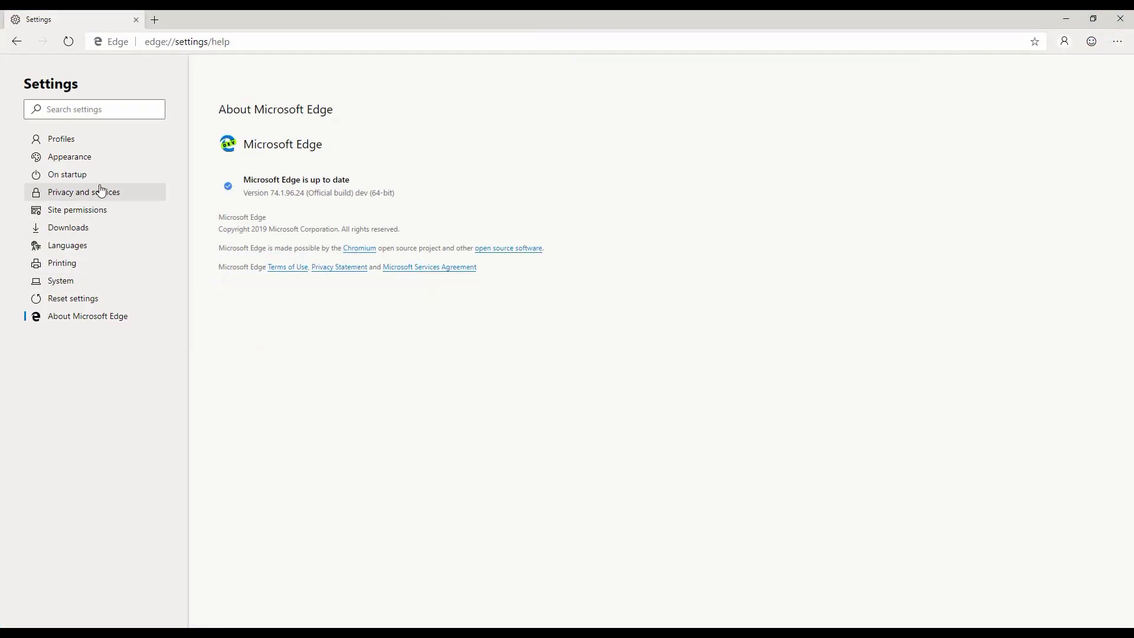
Step: Open Profiles settings and bring up the Import browser data dialog
left_click(88, 145)
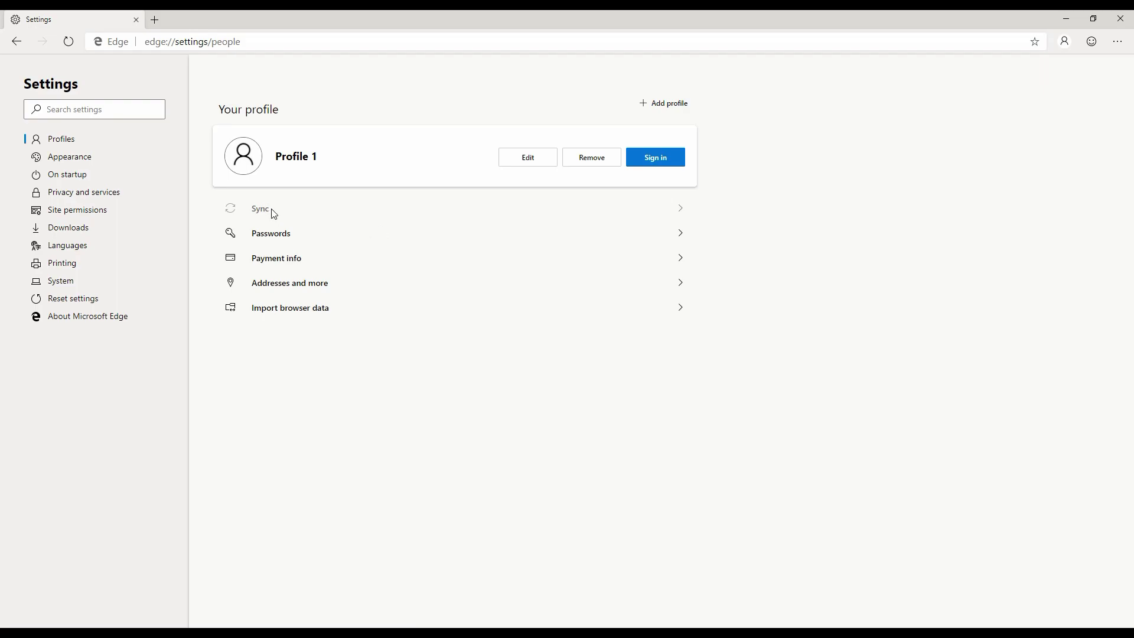
left_click(298, 311)
Step: Check the browsers listed under Import from, then cancel the dialog without importing
left_click(579, 295)
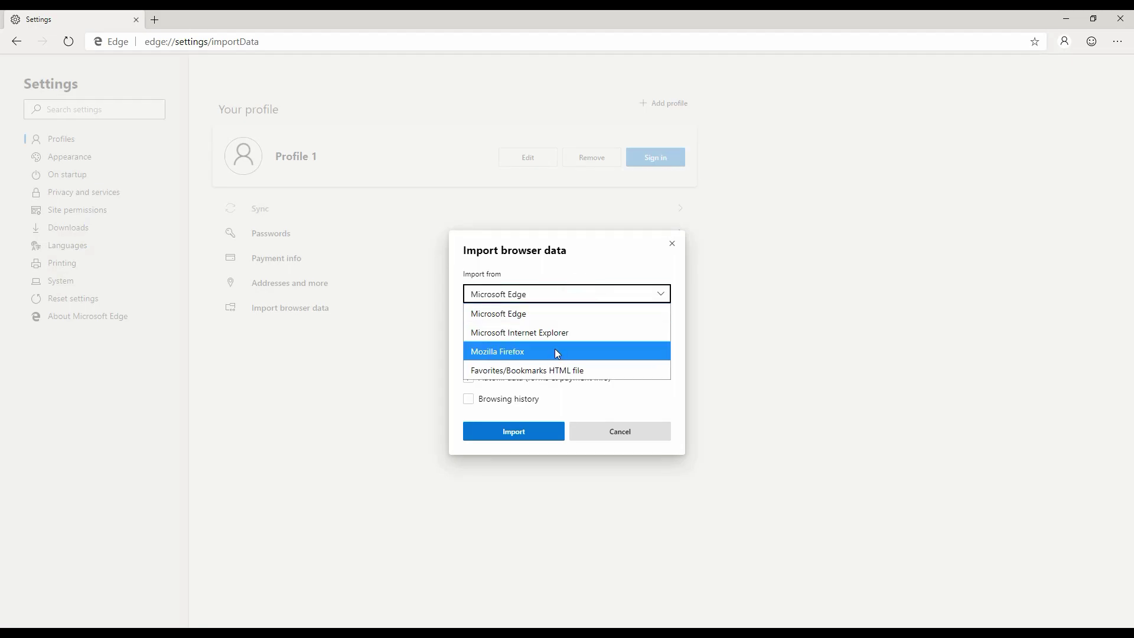
left_click(613, 248)
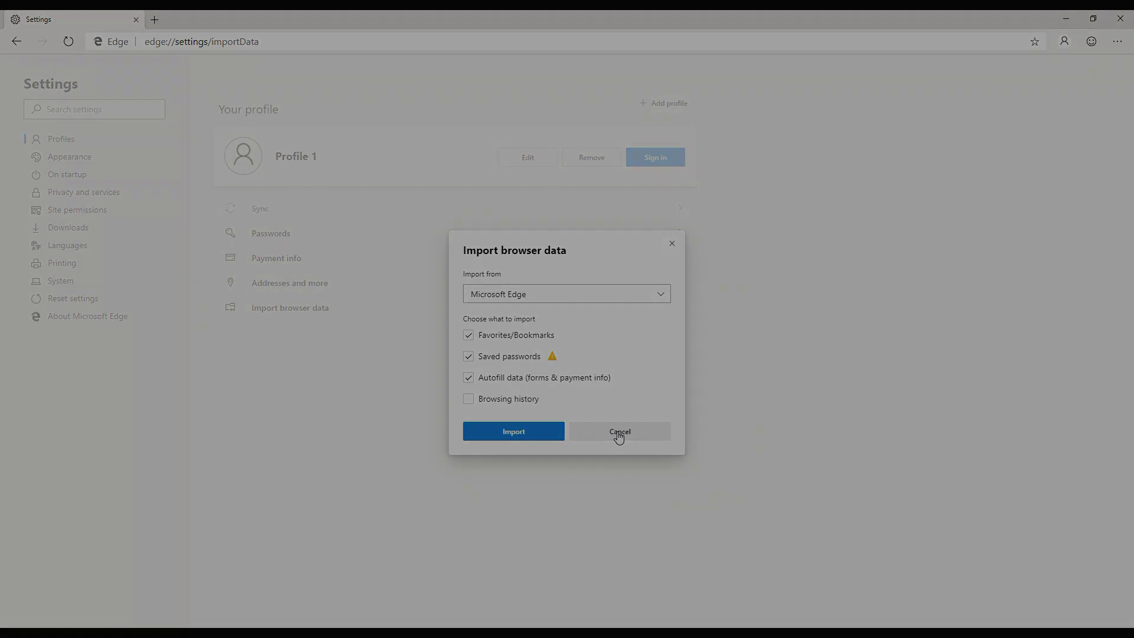
left_click(618, 433)
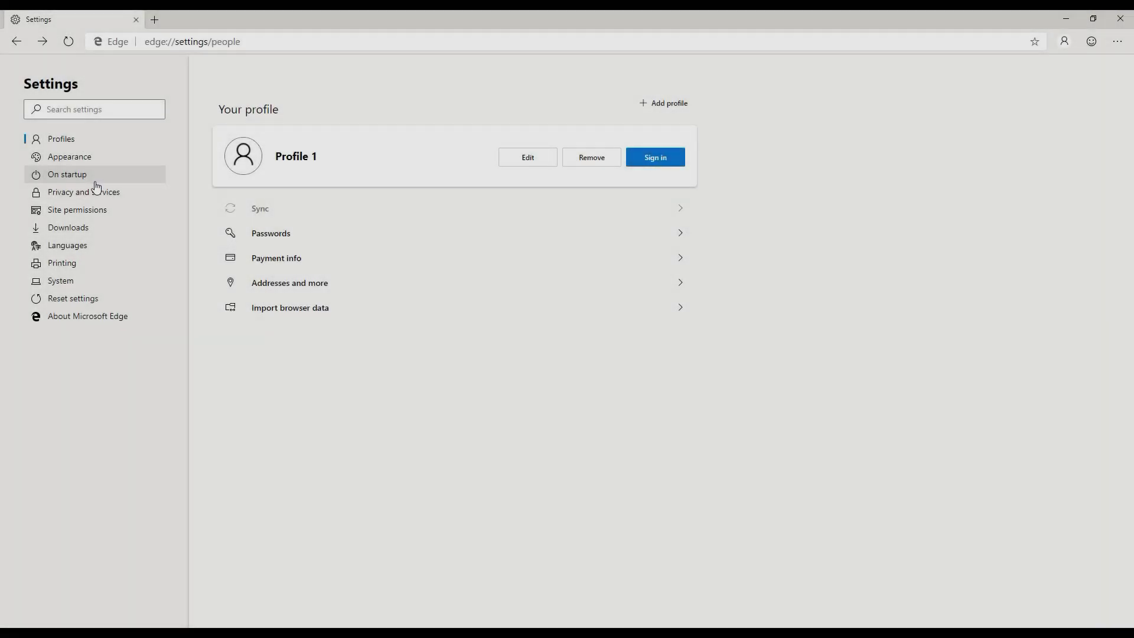
Step: Look through the Appearance, On startup, Privacy and services, and Site permissions settings pages
left_click(88, 159)
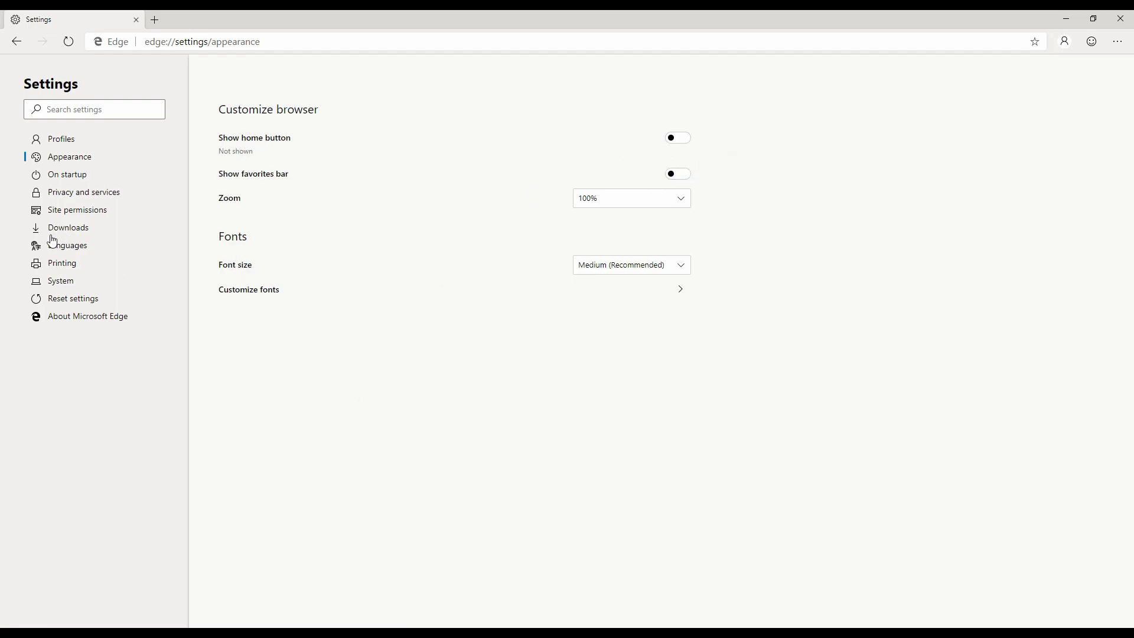
left_click(79, 177)
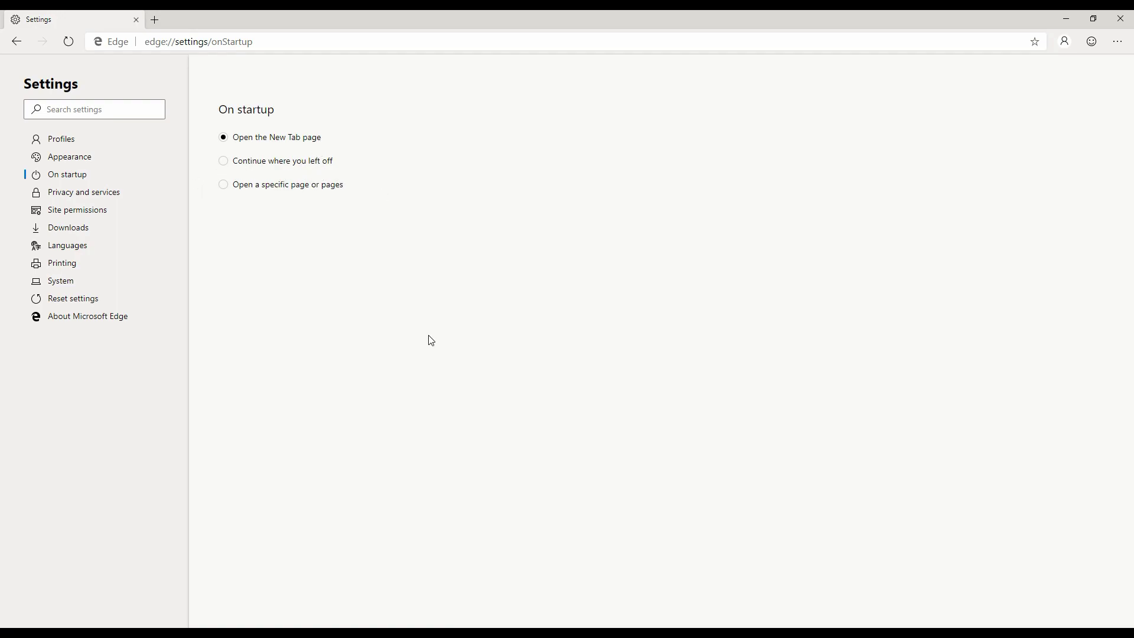
left_click(89, 200)
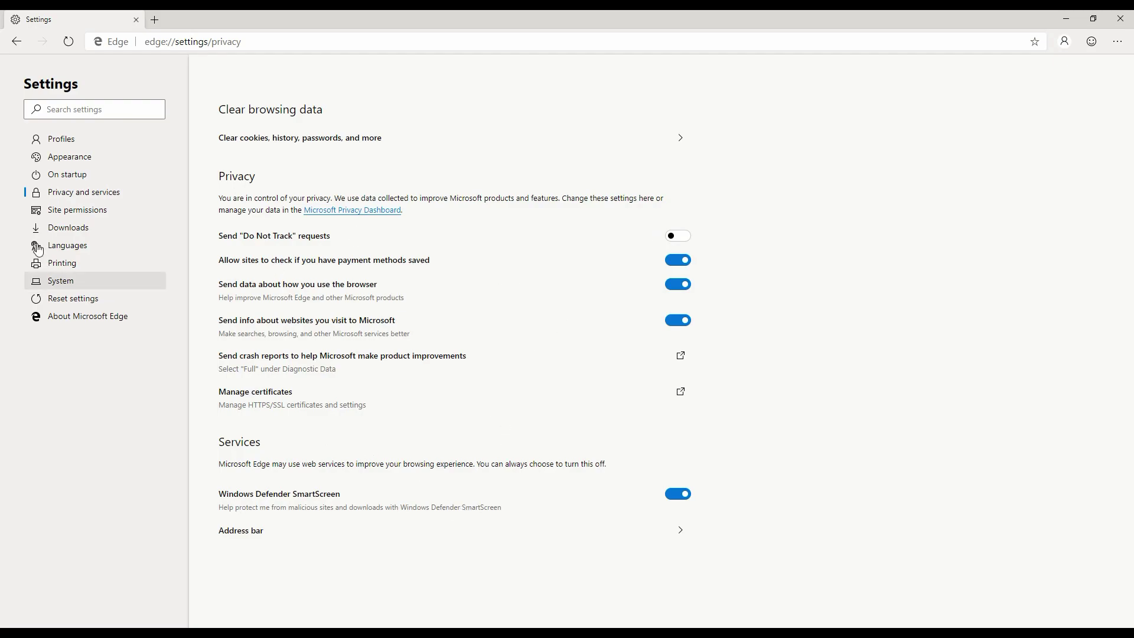
left_click(109, 219)
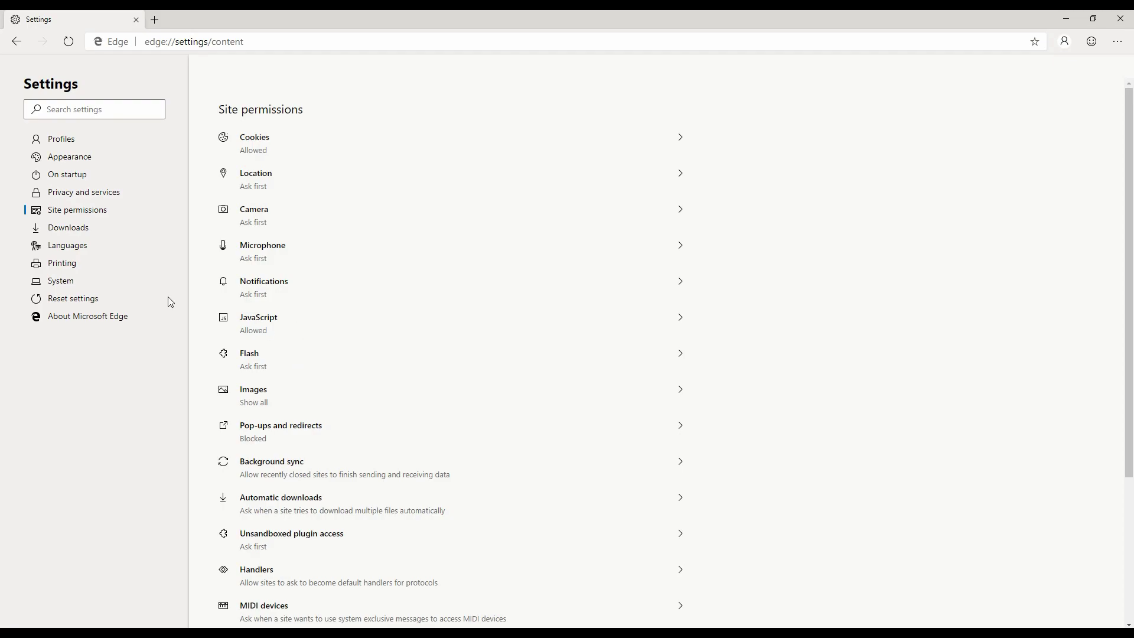
Step: Look through the Downloads, Languages, Printing and System settings pages
left_click(89, 230)
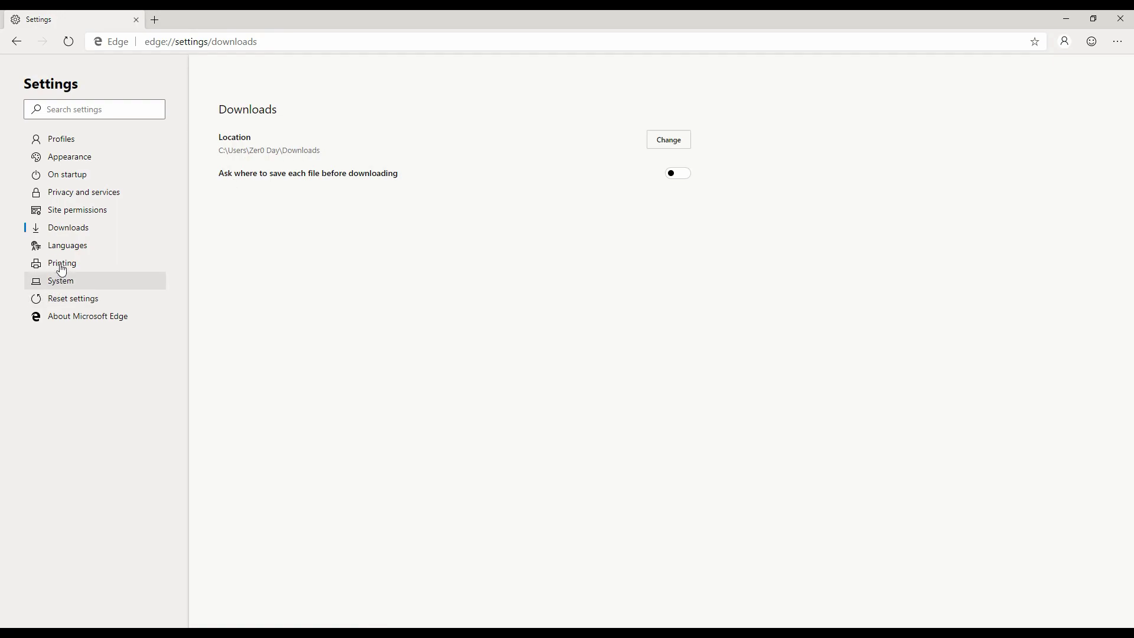
left_click(80, 249)
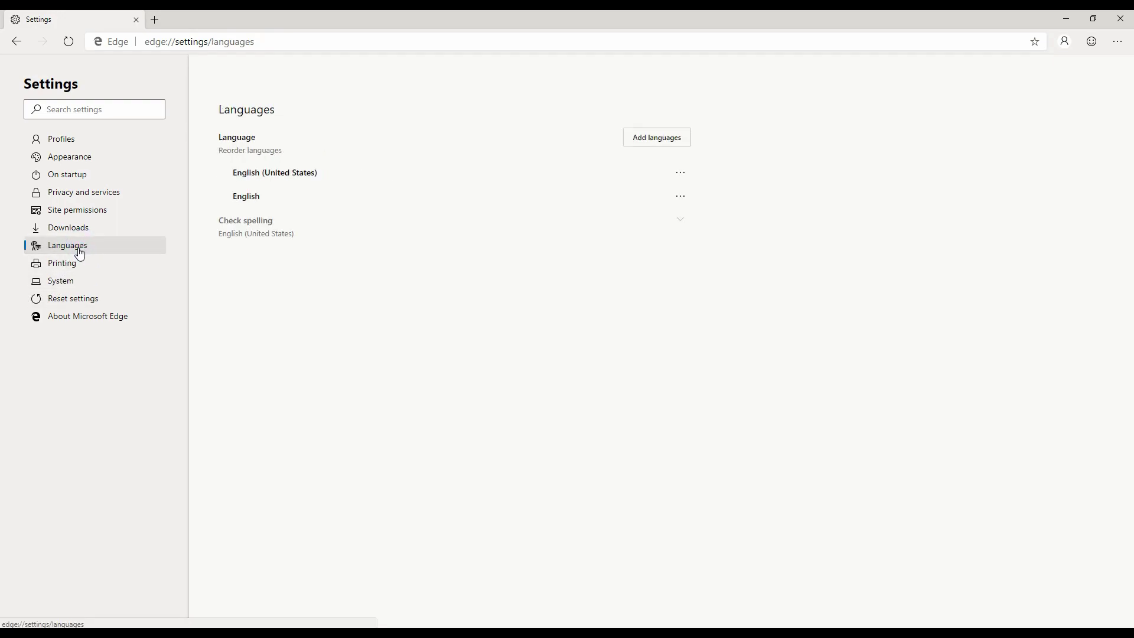
left_click(74, 270)
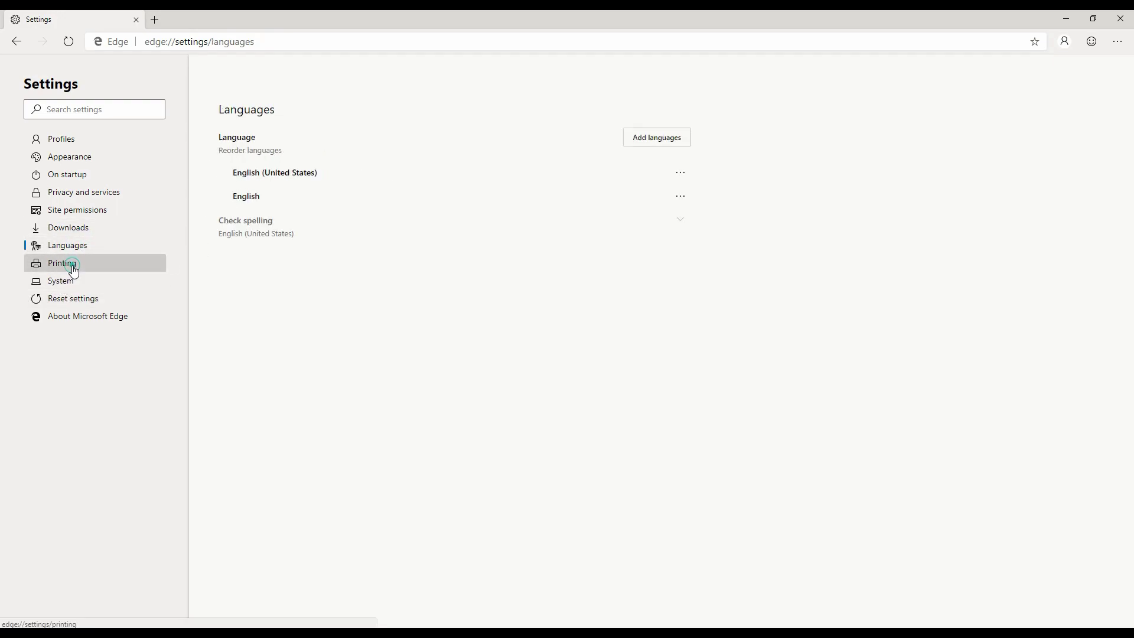
left_click(81, 288)
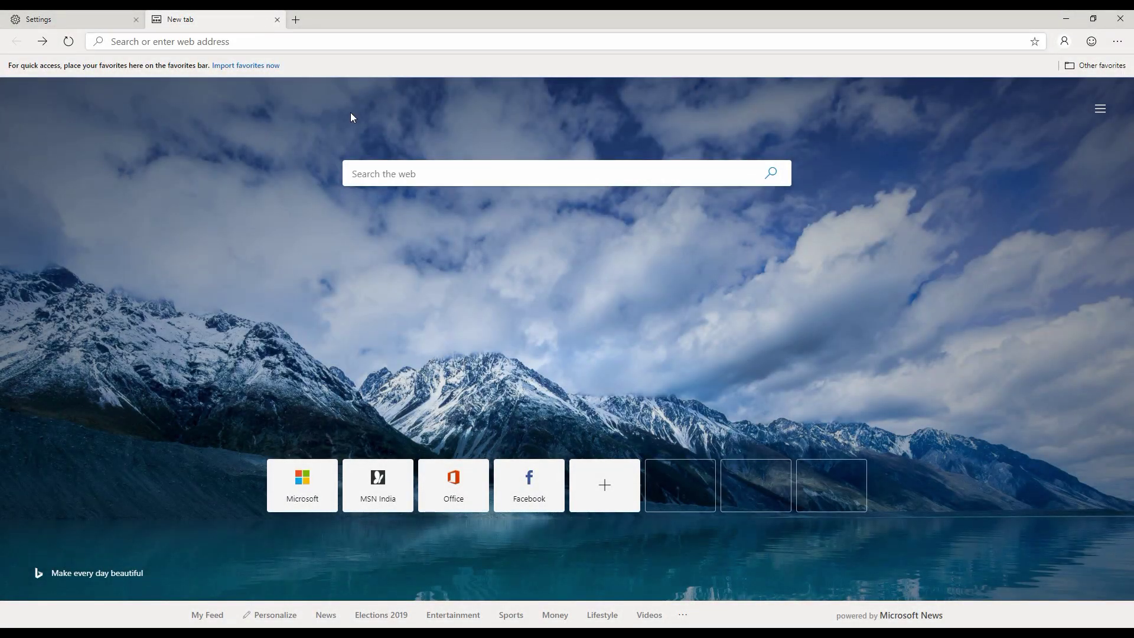
Step: Search the web for 'MicrosoftEdgeInsider' and open the site's What's New page
left_click(392, 172)
type("Micros")
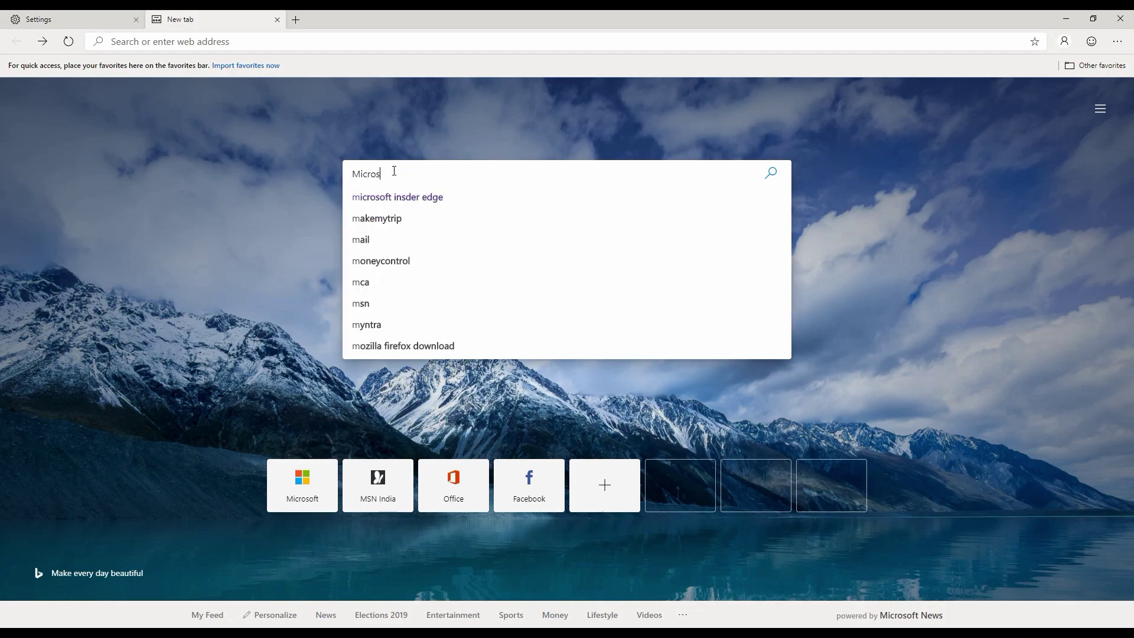
type("oft")
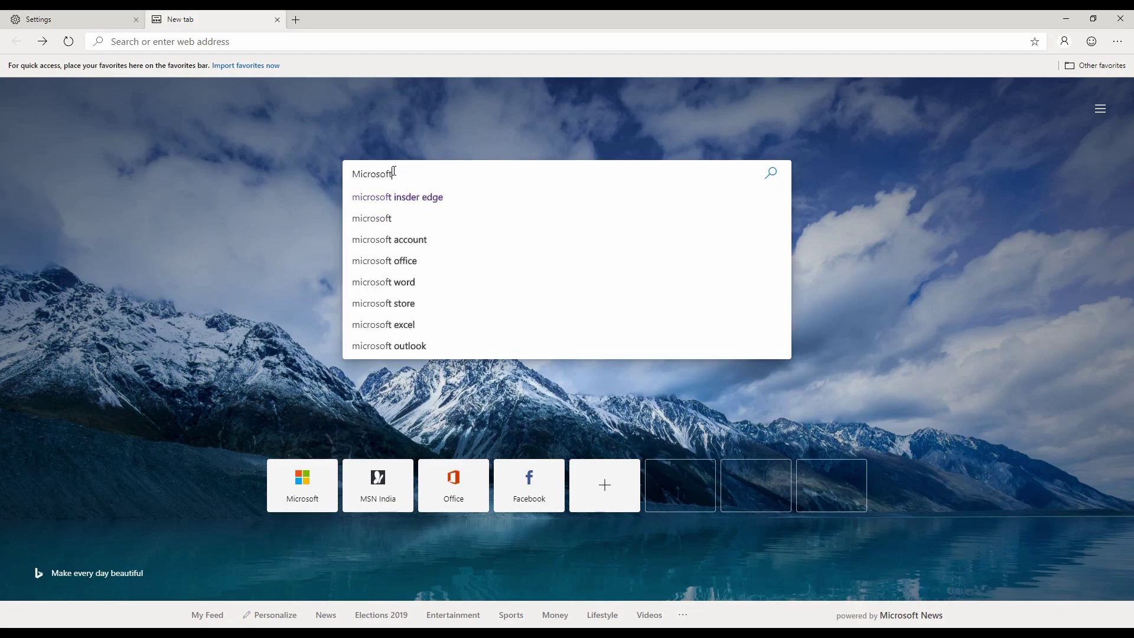
type("EdgeInside")
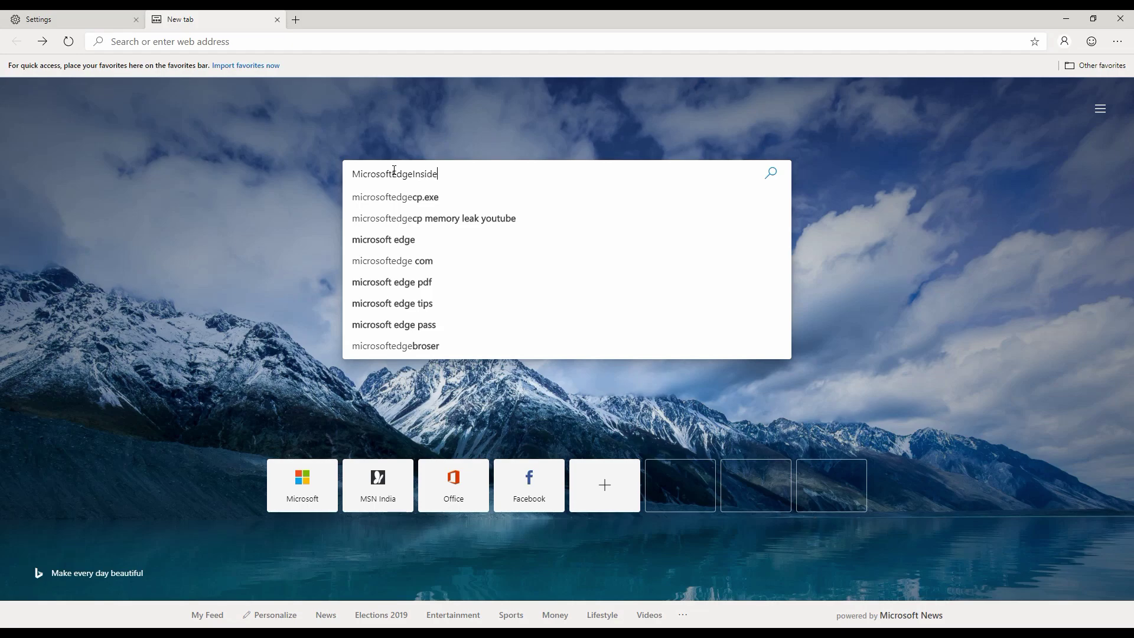
type("r")
key("Return")
scroll(61, 218, "down", 8)
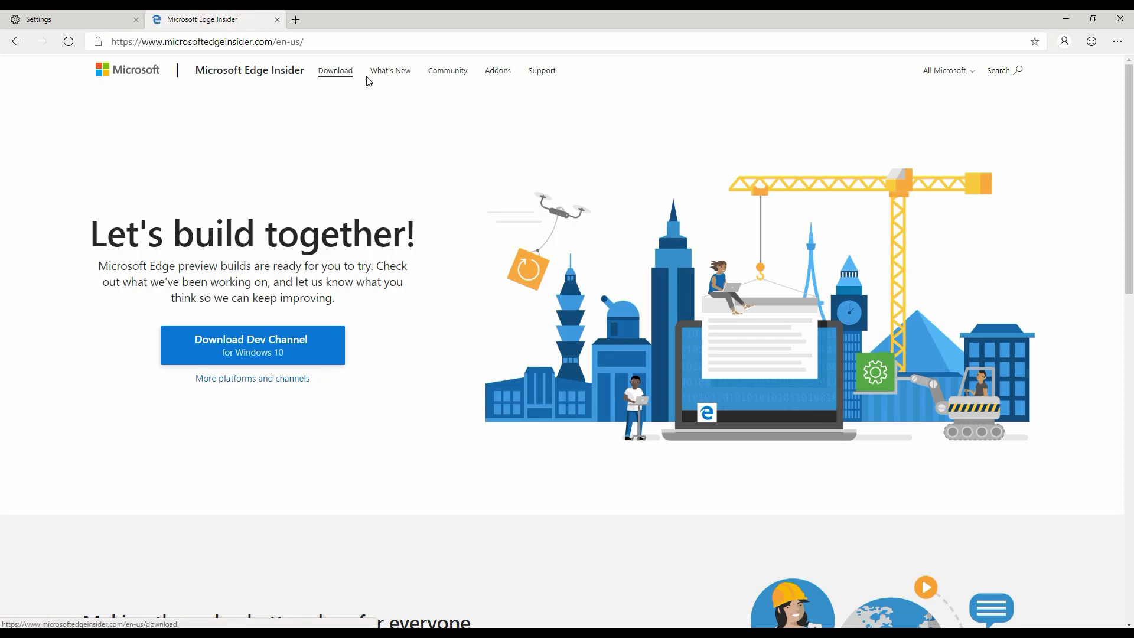
left_click(390, 71)
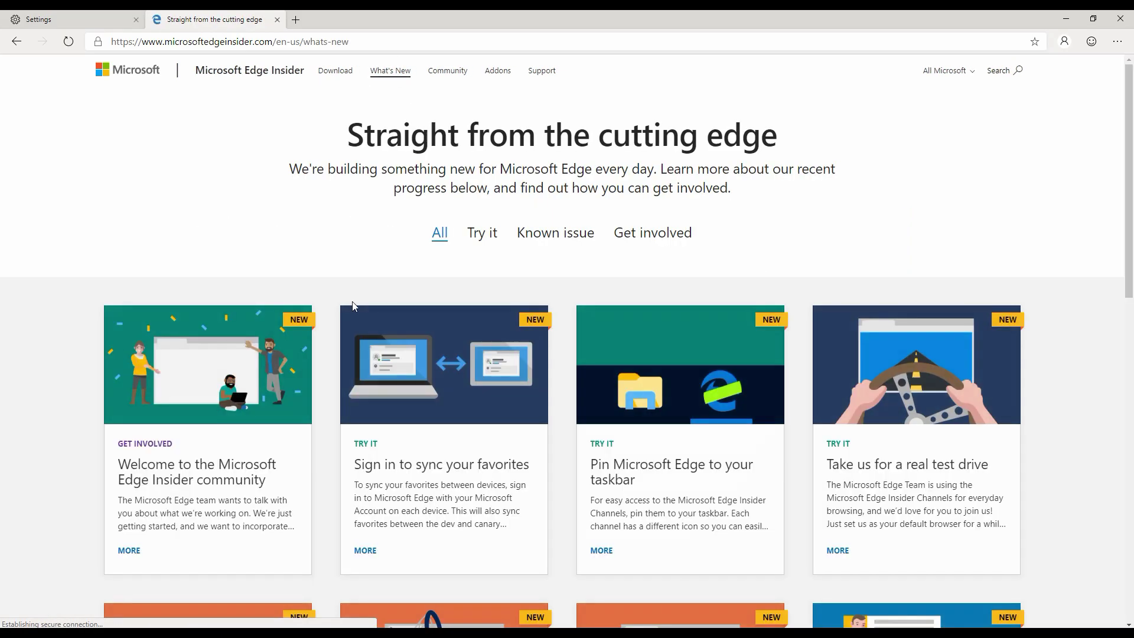
Step: Browse the What's New cards, filter them to Get involved, and open the community welcome card
scroll(331, 320, "down", 3)
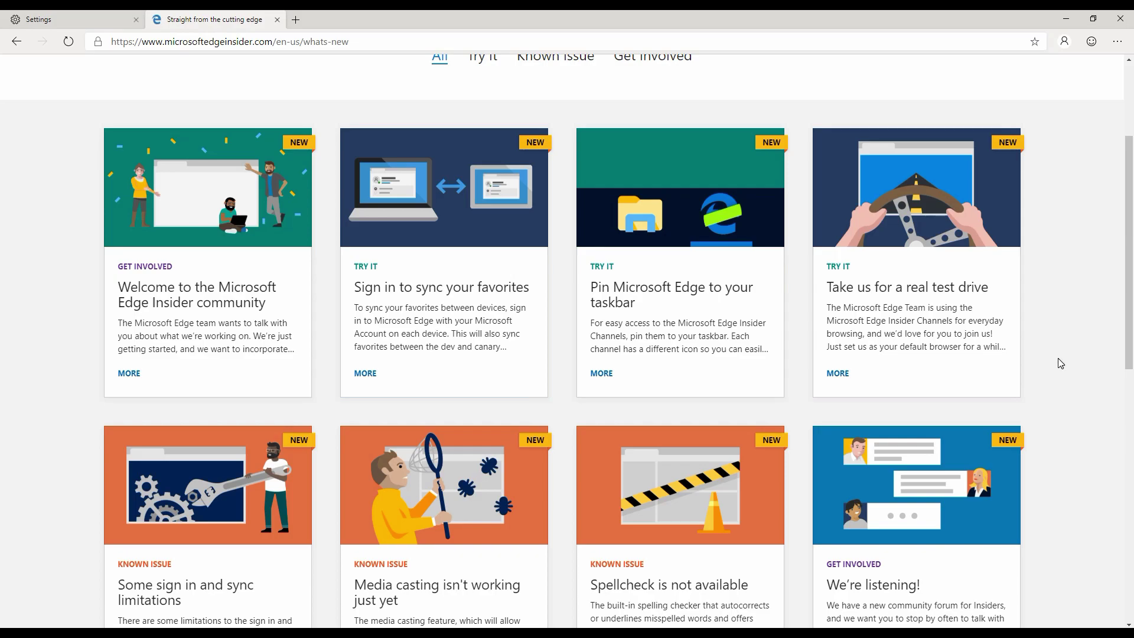
scroll(1057, 363, "down", 3)
scroll(1058, 364, "up", 6)
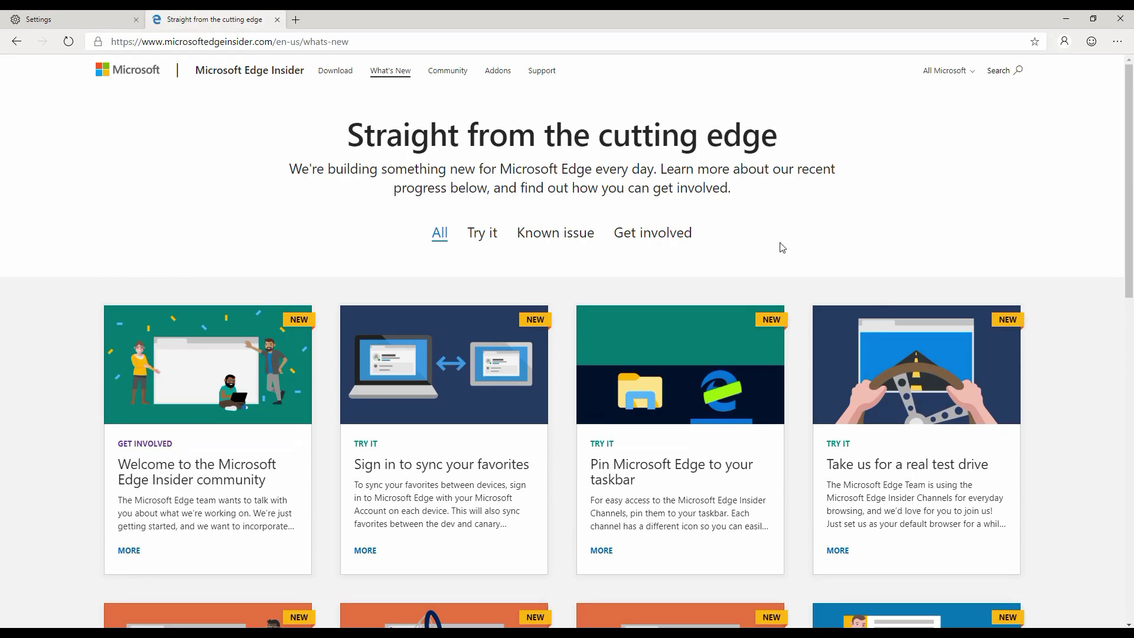
scroll(524, 255, "down", 3)
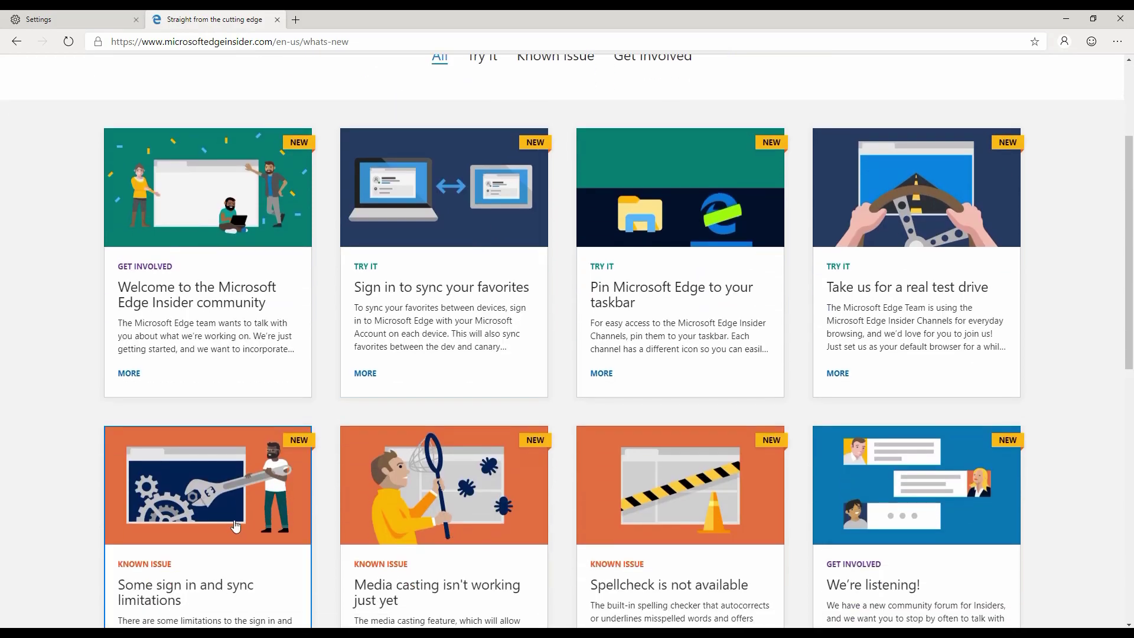
scroll(302, 505, "down", 2)
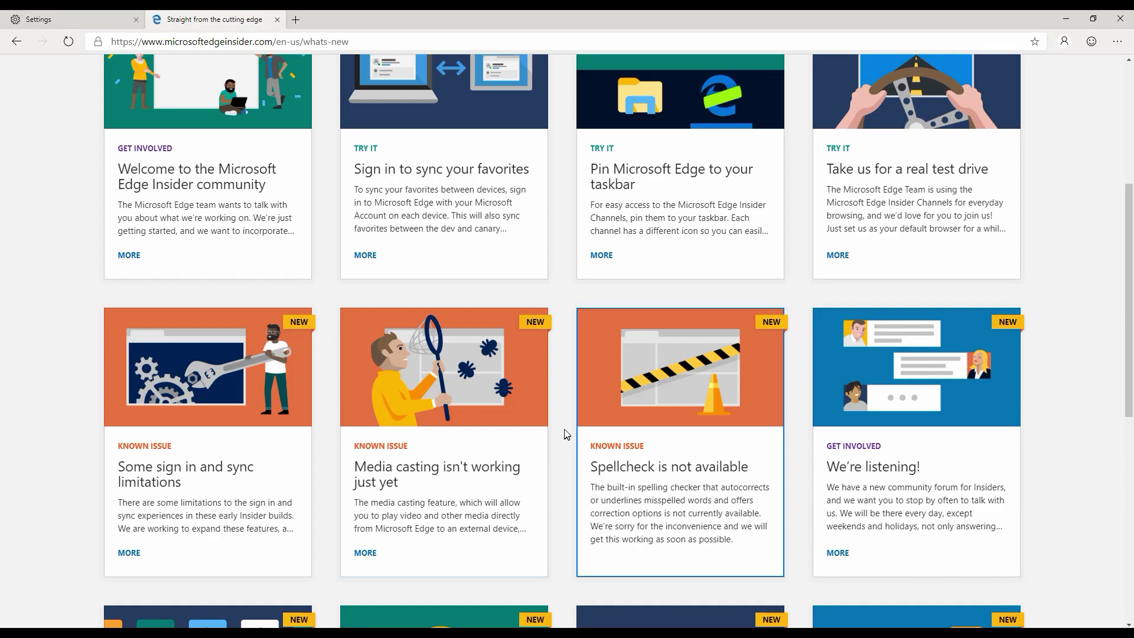
scroll(565, 425, "up", 5)
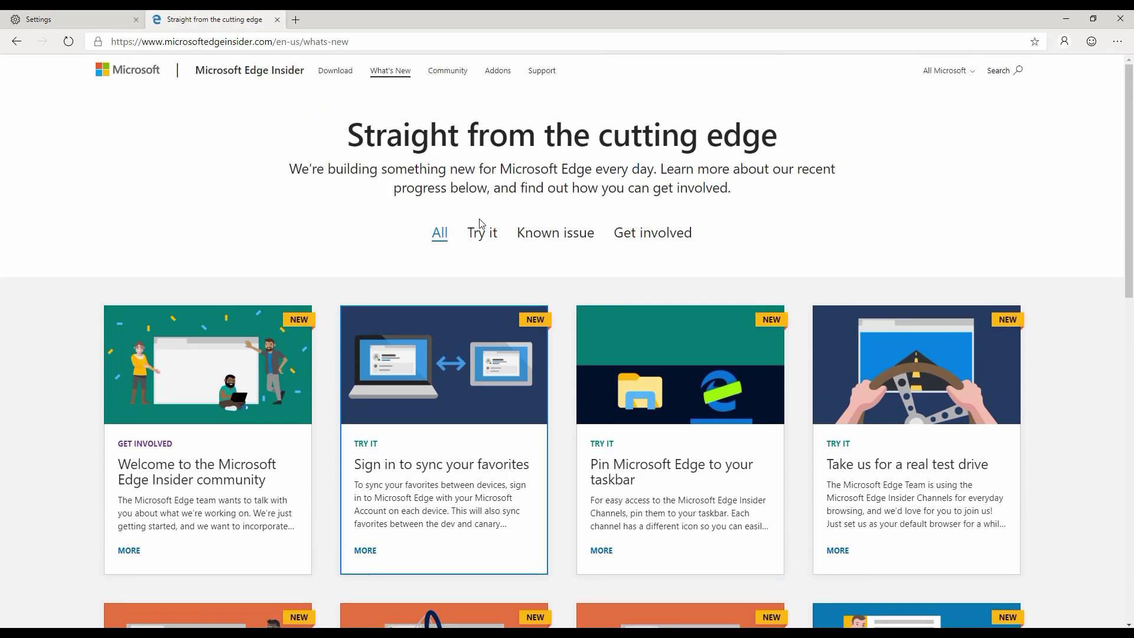
left_click(666, 238)
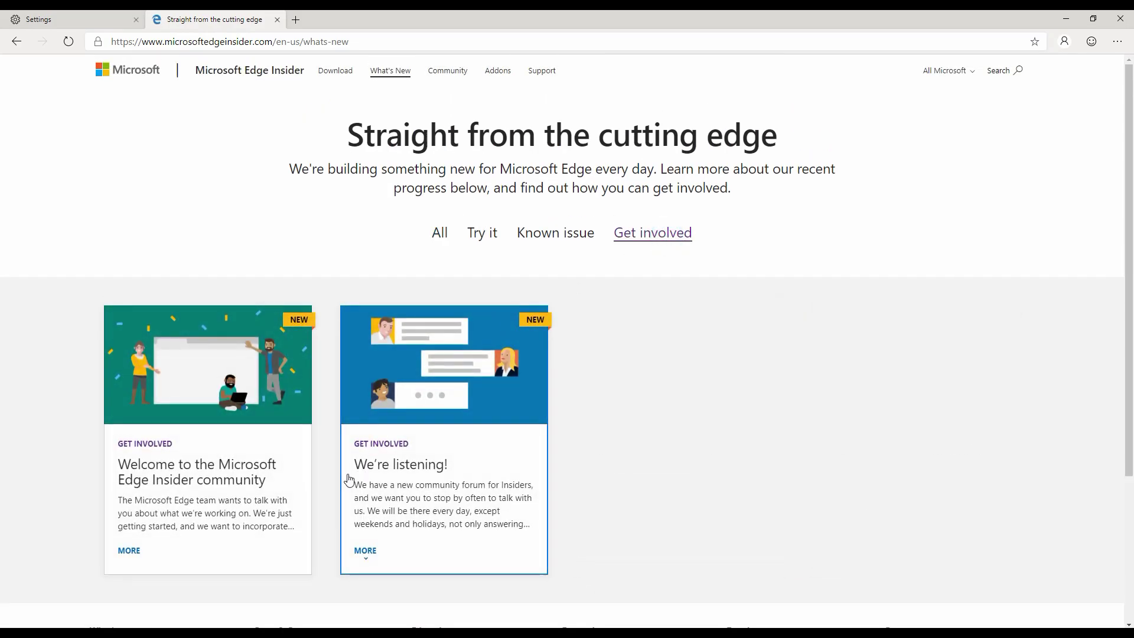
left_click(239, 481)
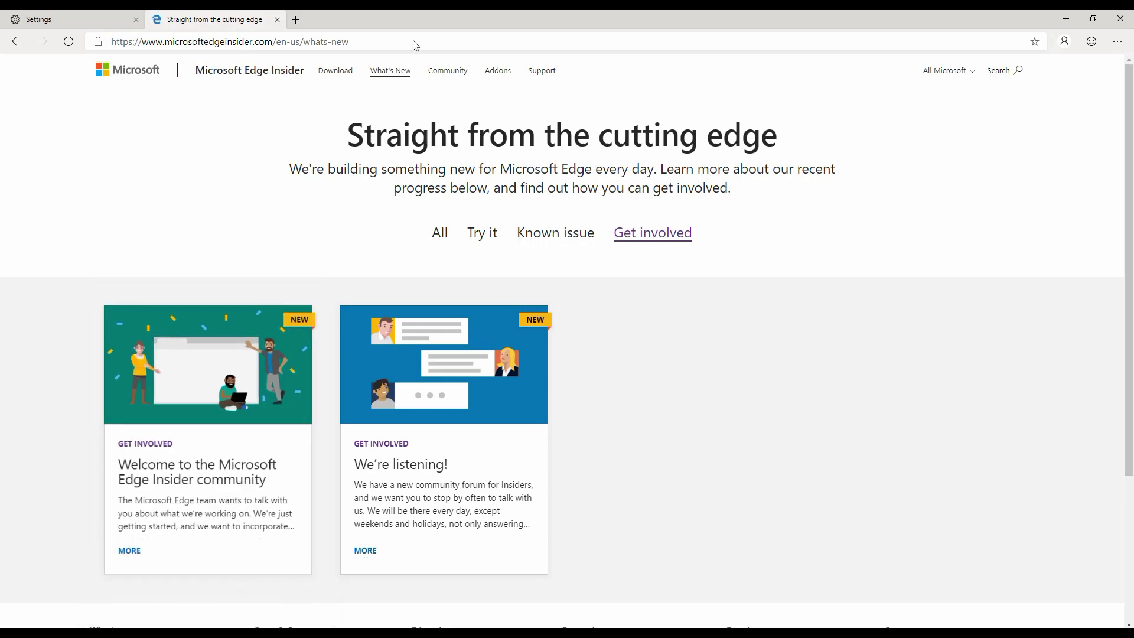
Step: Browse the Edge Insider Community page, then open the Addons extensions catalogue in a new tab
left_click(460, 72)
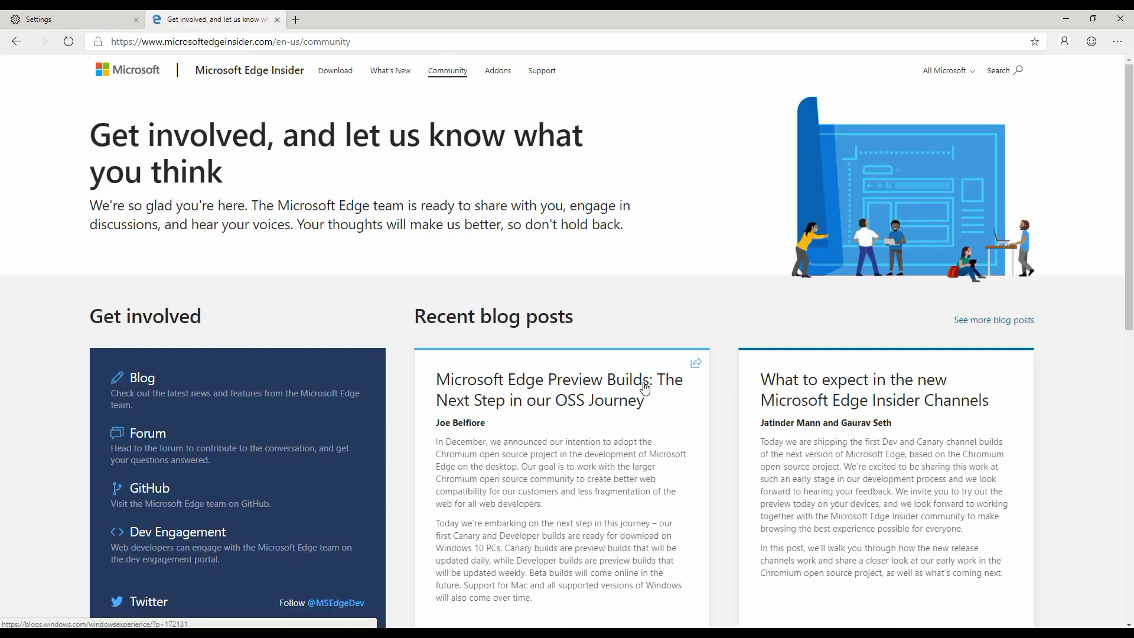
scroll(644, 388, "down", 5)
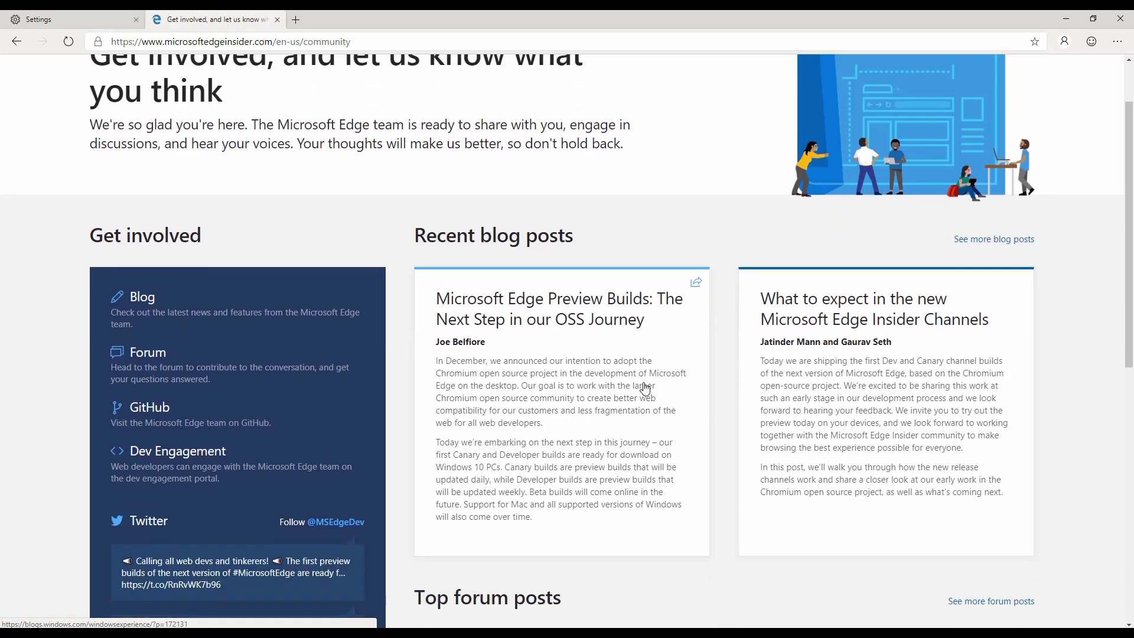
scroll(649, 381, "up", 5)
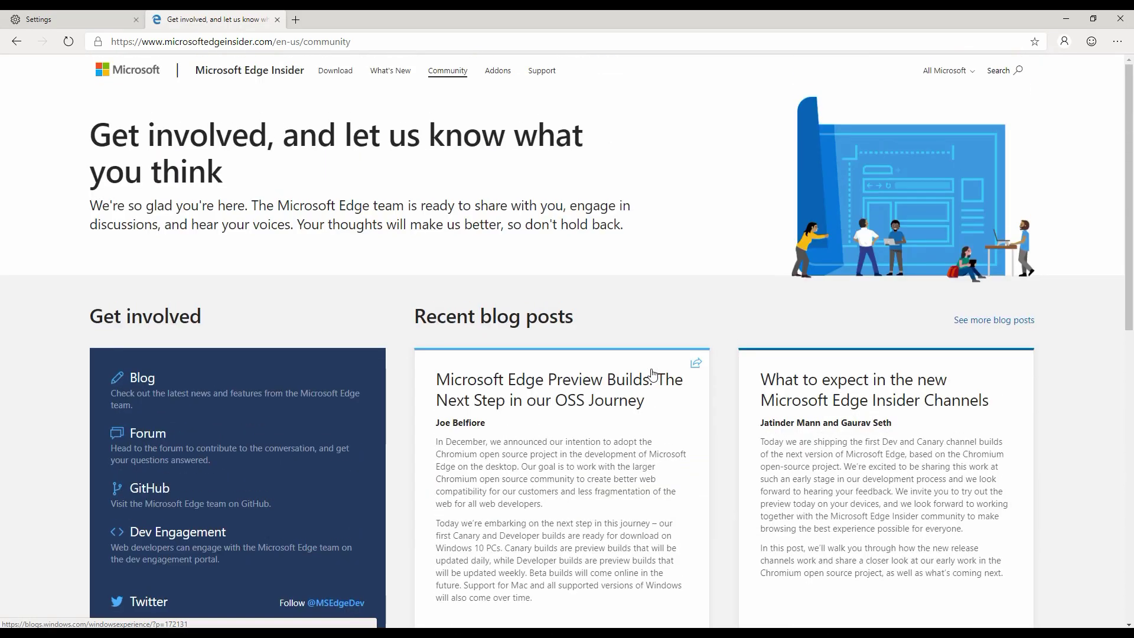
left_click(510, 72)
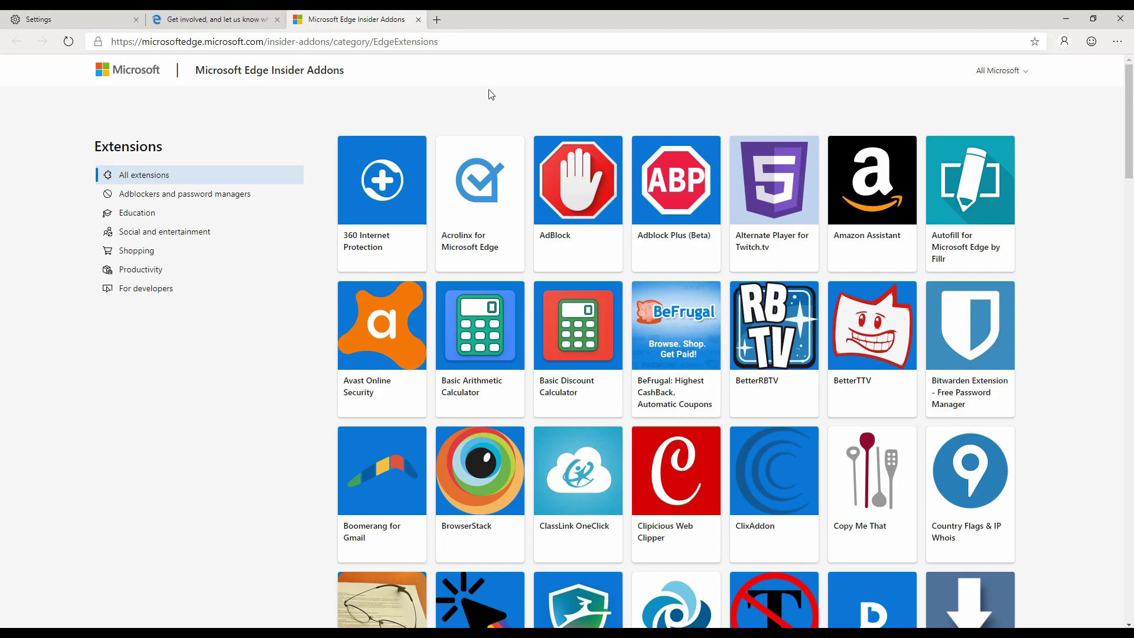
Step: Switch back to the Get involved tab showing the Edge Insider Community page
left_click(207, 24)
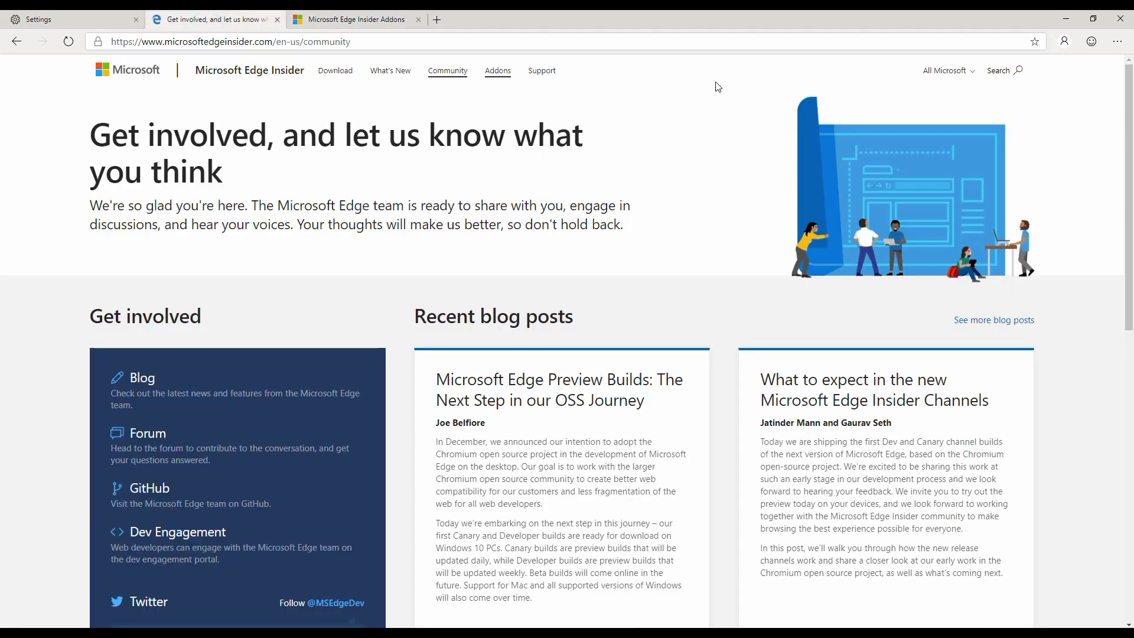